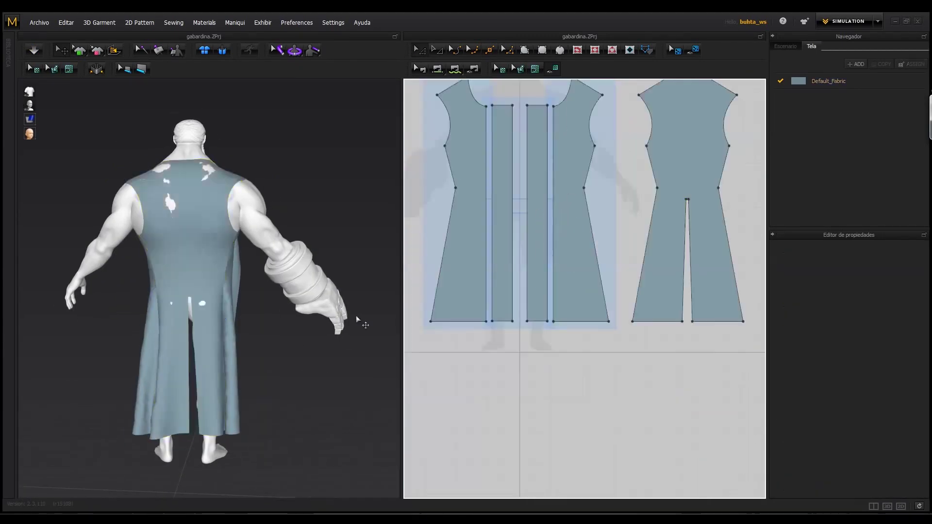
Sew the sleeve panel's edge to the coat armhole and simulate so it drapes over the arm.
click(238, 216)
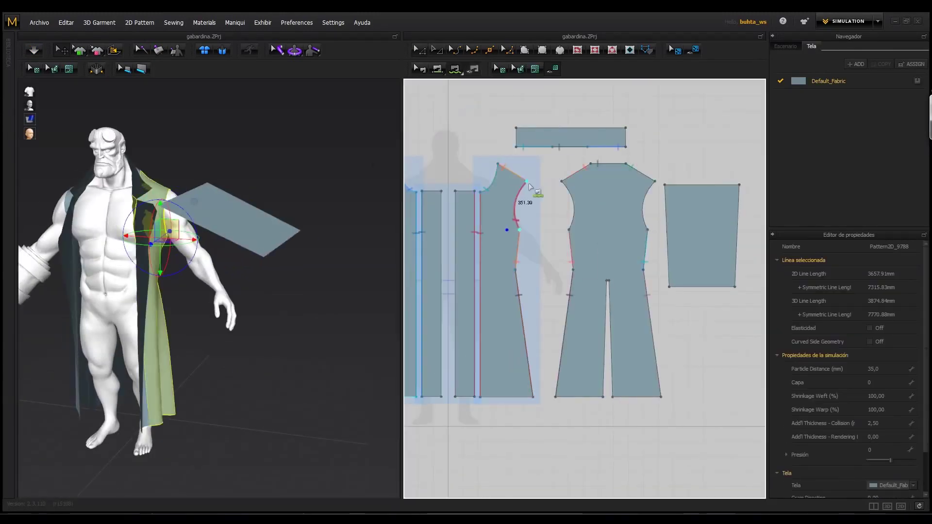
click(629, 216)
key(a)
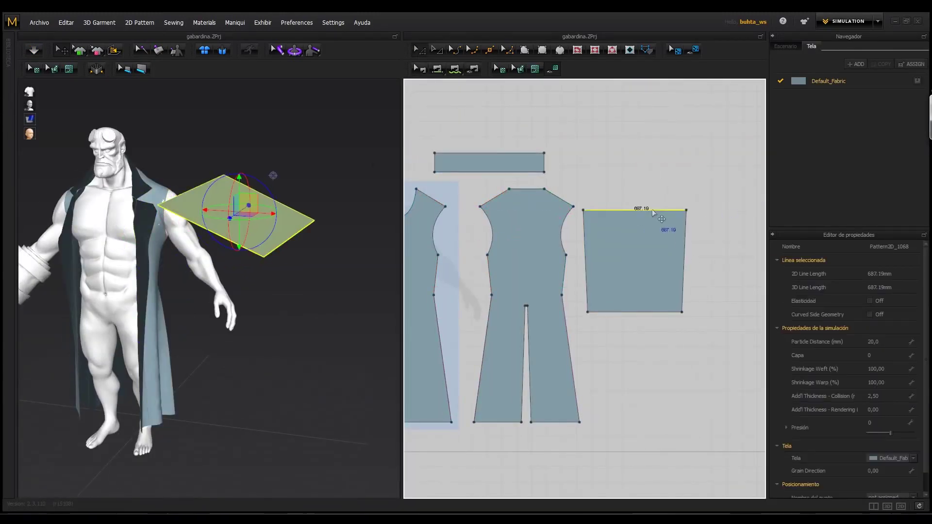
key(space)
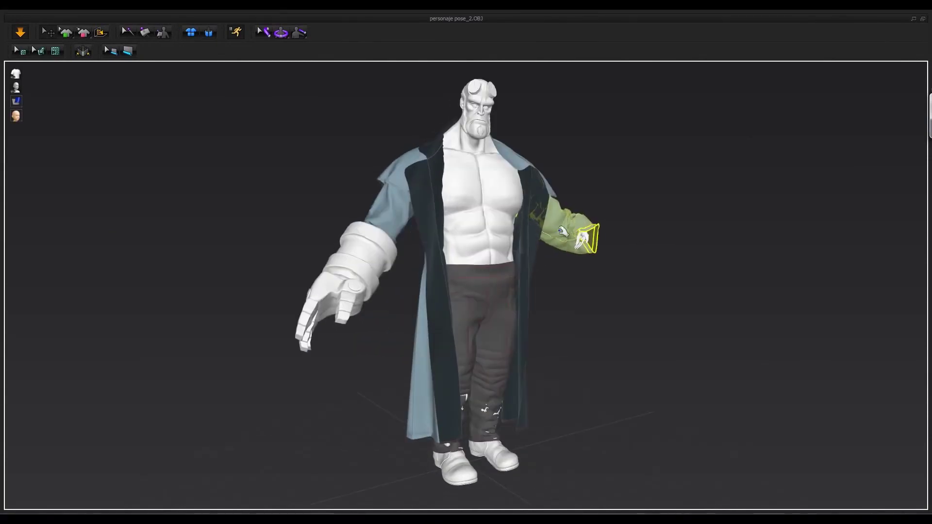
Orbit the view from a three-quarter front angle to face the character head-on.
mouse_move(452, 199)
mouse_down()
mouse_move(607, 305)
mouse_move(561, 165)
mouse_up()
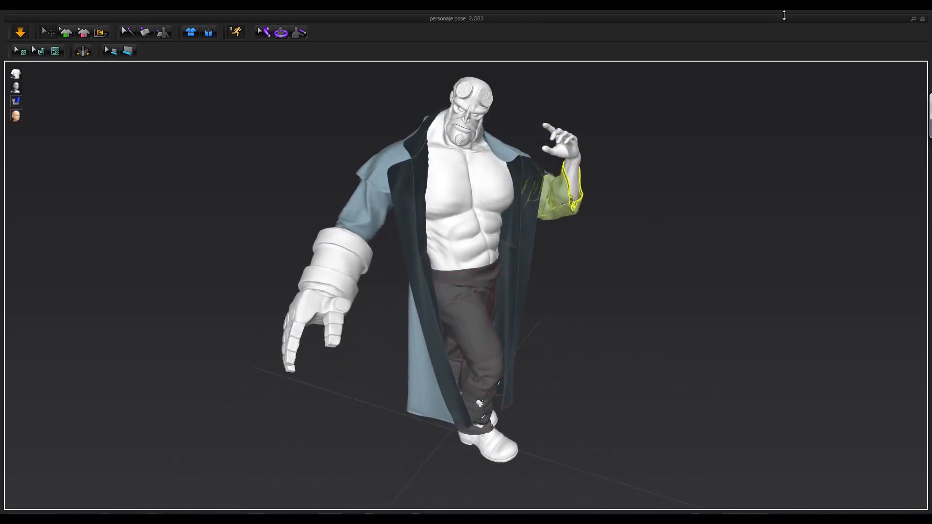
drag(690, 361, 482, 173)
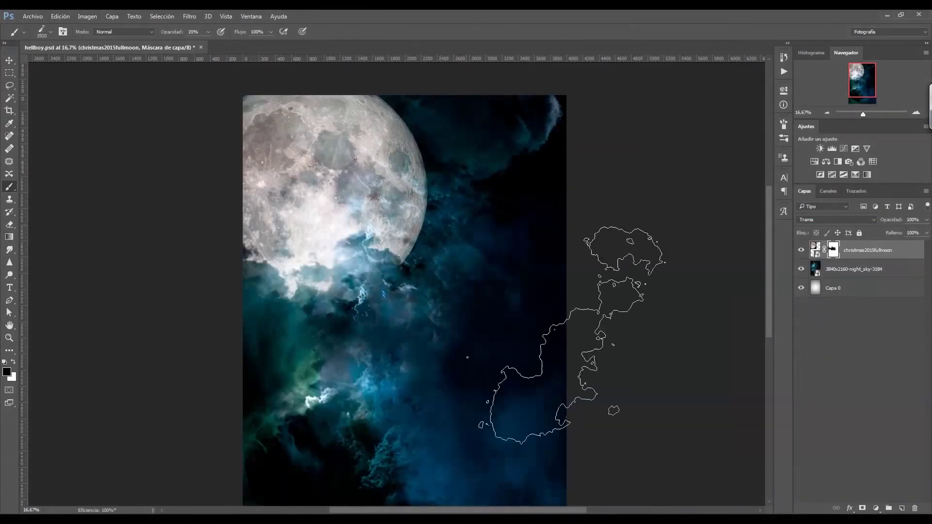
Blend the moon with a larger brush, then shift, rotate and enlarge the Hellboy figure group.
key(bracketright)
key(bracketright)
key(bracketright)
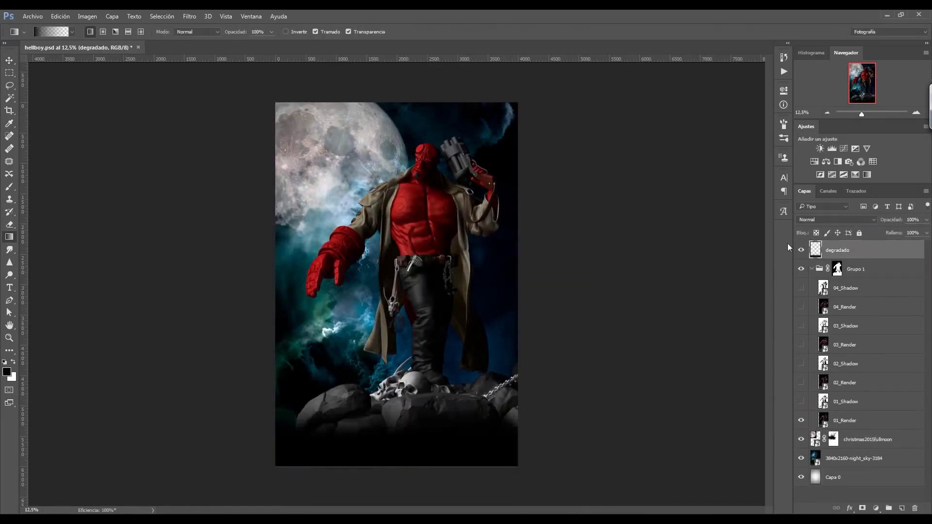
key(period)
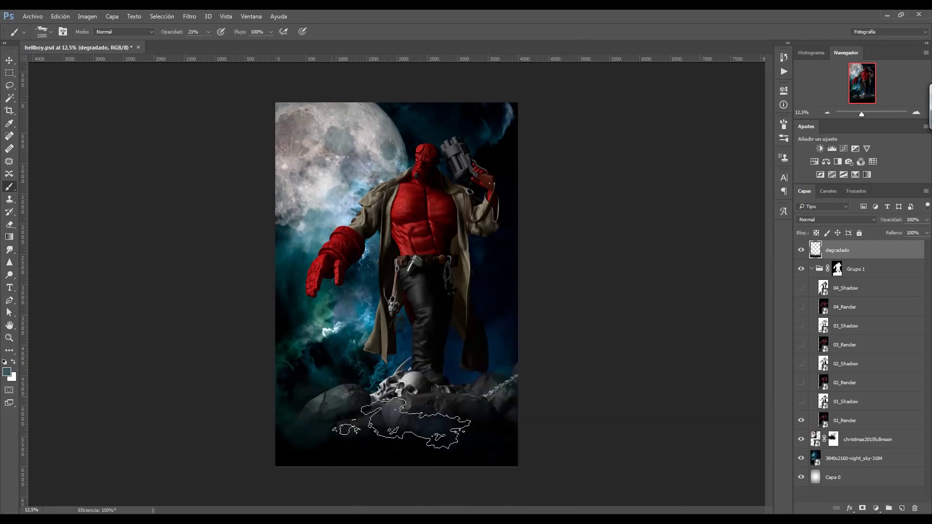
click(836, 268)
key(ctrl+t)
drag(478, 278, 486, 290)
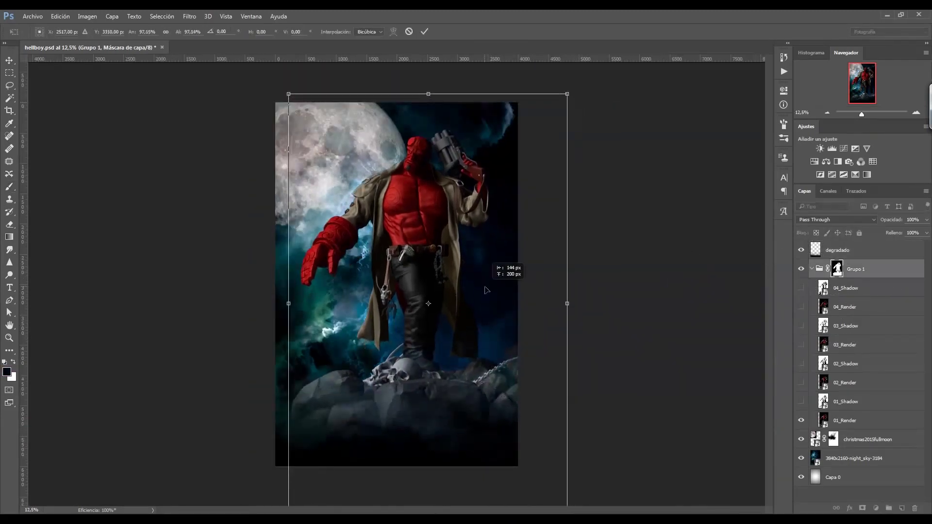
drag(626, 128, 519, 203)
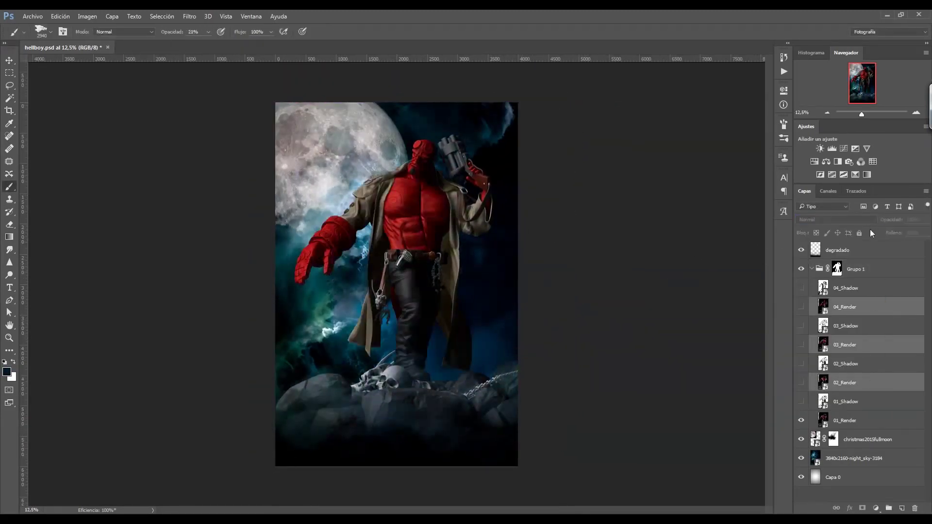
Show the 02_Render and 01_Shadow passes and move 01_Shadow above 02_Render.
click(801, 382)
click(801, 402)
click(854, 402)
drag(855, 401, 875, 385)
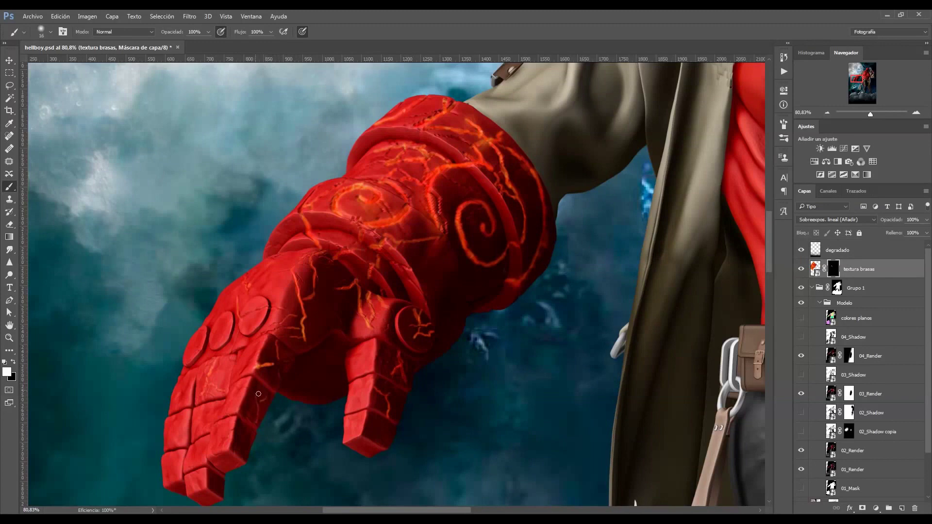
Show both 02_Shadow layers and paint the textura brasas copia 3 mask to make the chest swirl glow.
key(ctrl+0)
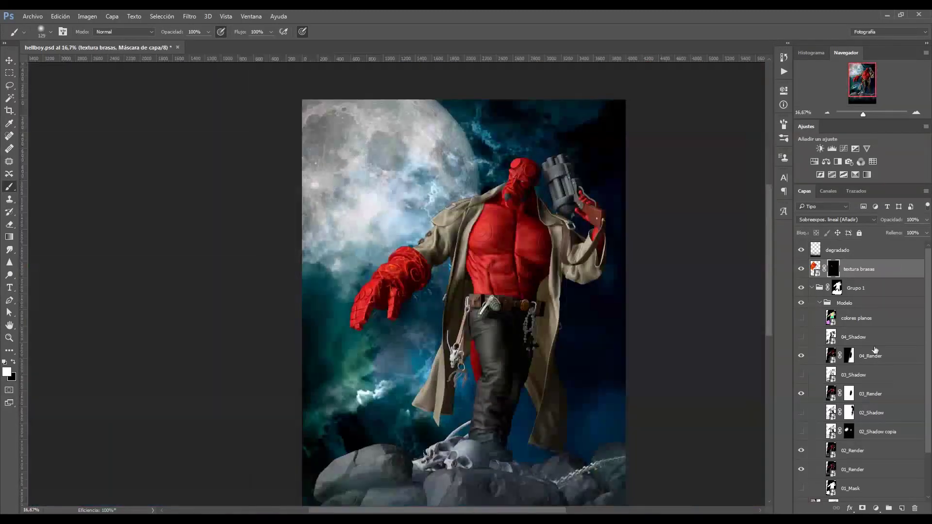
drag(801, 432, 801, 412)
click(833, 268)
key(b)
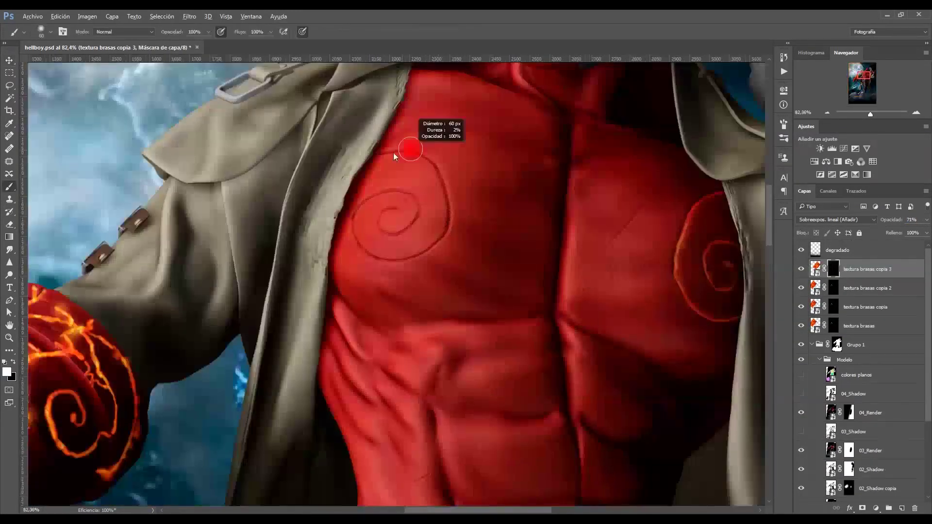
drag(459, 204, 474, 240)
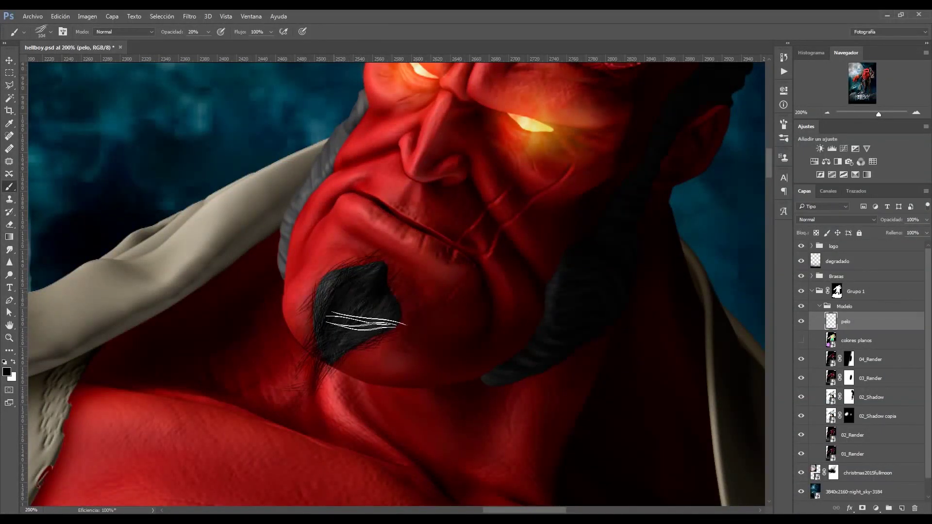
Set up a small, lower-opacity black hair brush and clone nearby strands into the goatee.
right_click(346, 304)
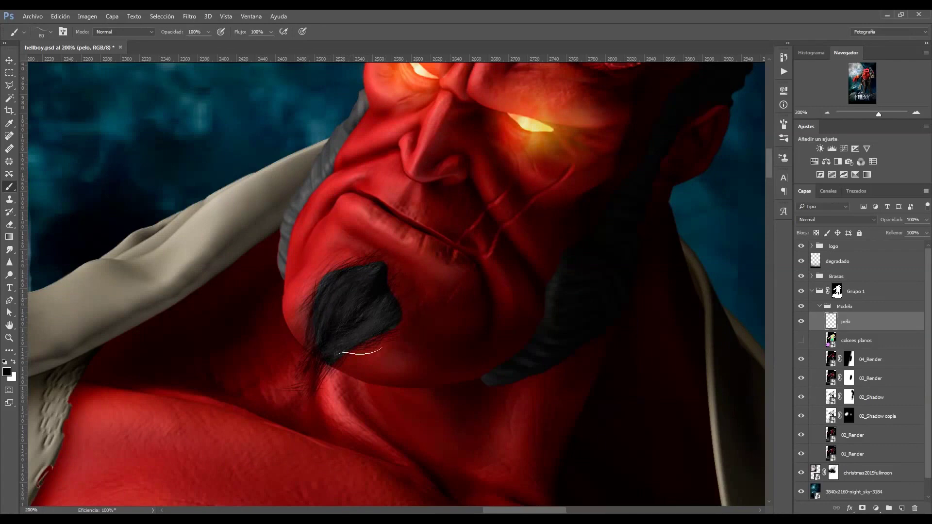
right_click(350, 342)
key(x)
key(3)
key(6)
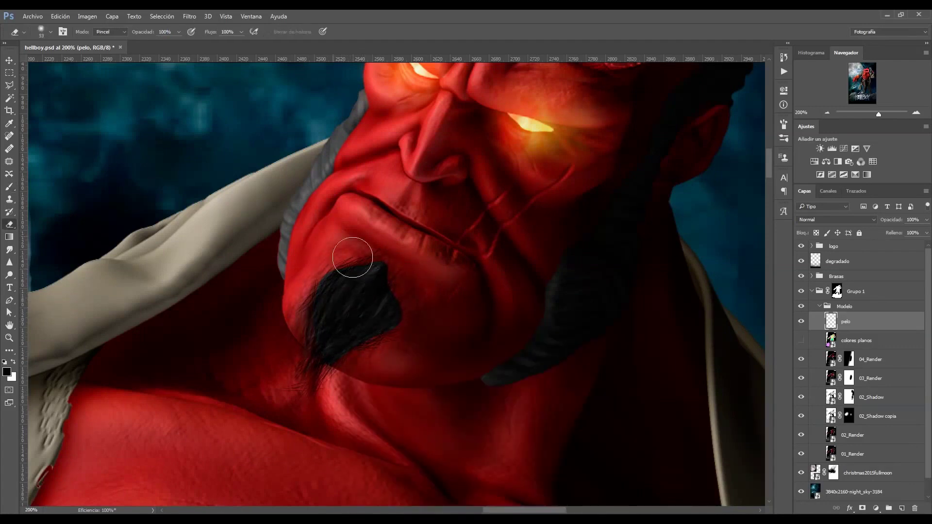
right_click(384, 285)
right_click(420, 312)
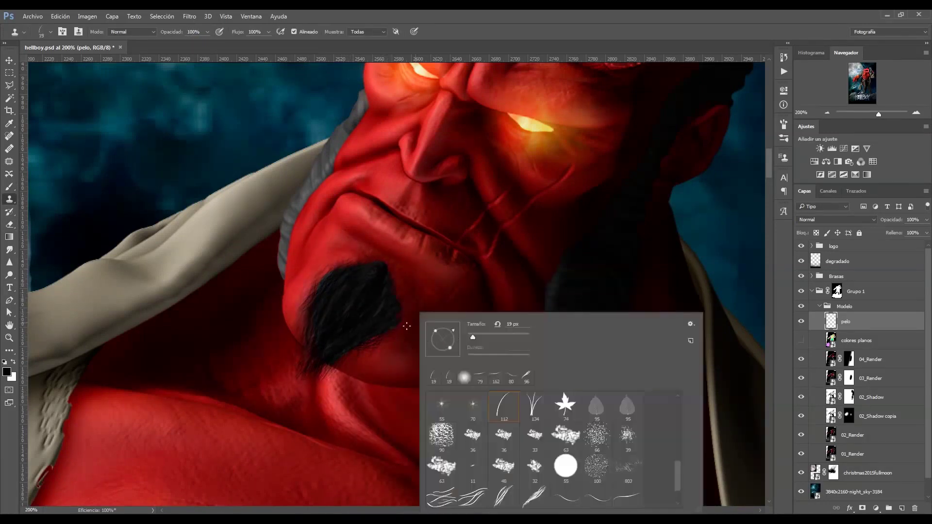
key(Escape)
drag(363, 254, 417, 299)
Pick a hair-strand brush tip and paint fine hair strands along the sideburn.
key(b)
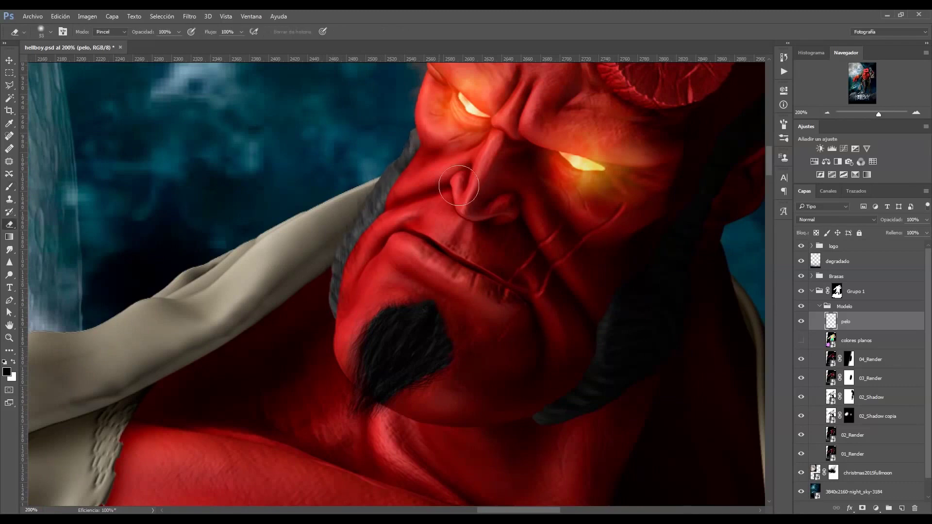
key(b)
right_click(384, 289)
double_click(449, 449)
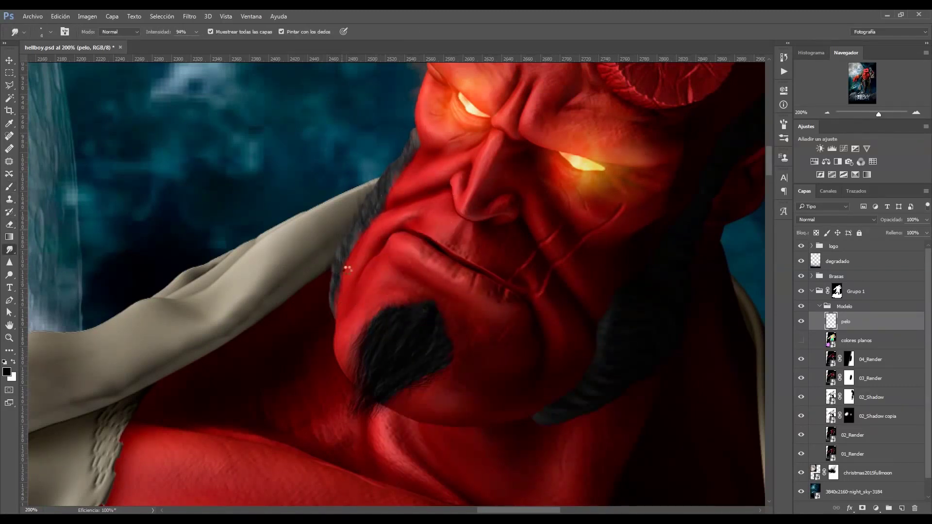
drag(344, 232, 133, 208)
key(b)
right_click(423, 313)
right_click(385, 313)
key(Escape)
drag(573, 103, 482, 227)
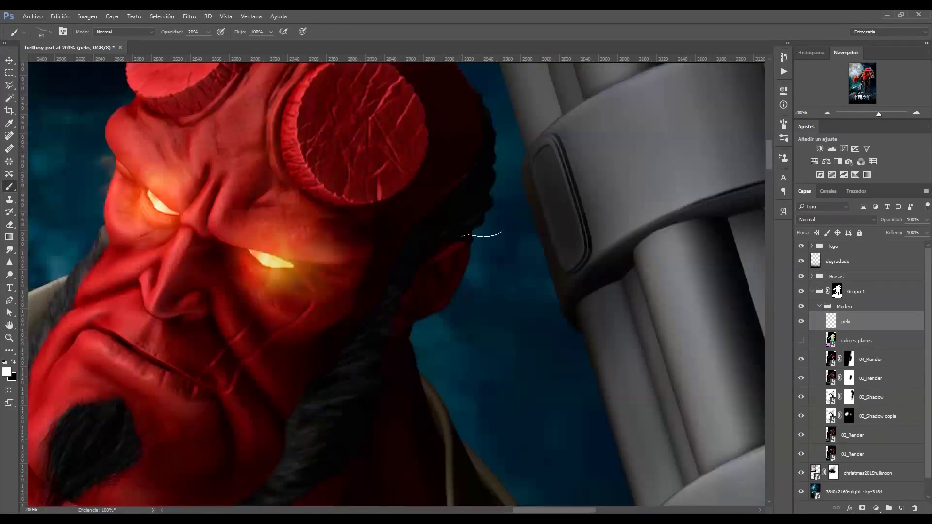
Clone texture into the chin and beard, then fit the poster to the screen.
drag(271, 487, 416, 322)
key(s)
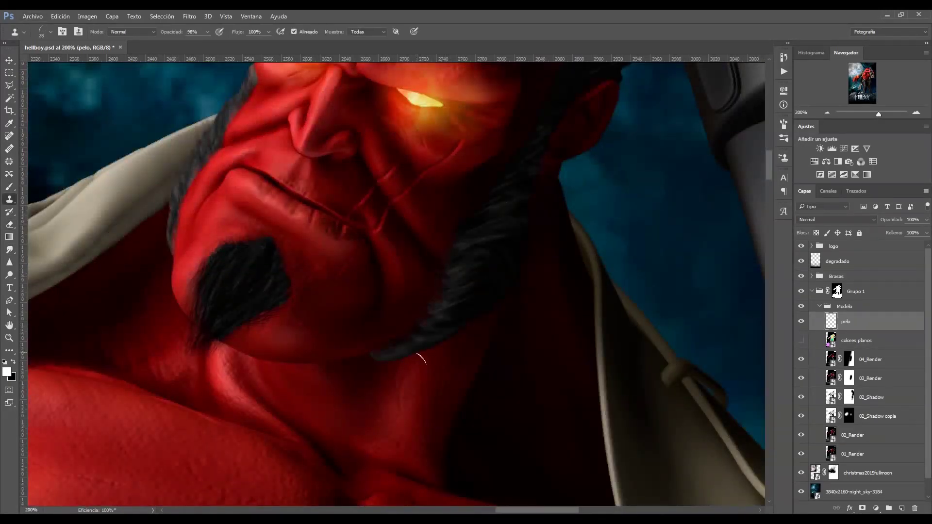
key(b)
key(ctrl+0)
scroll(433, 193, up, 3)
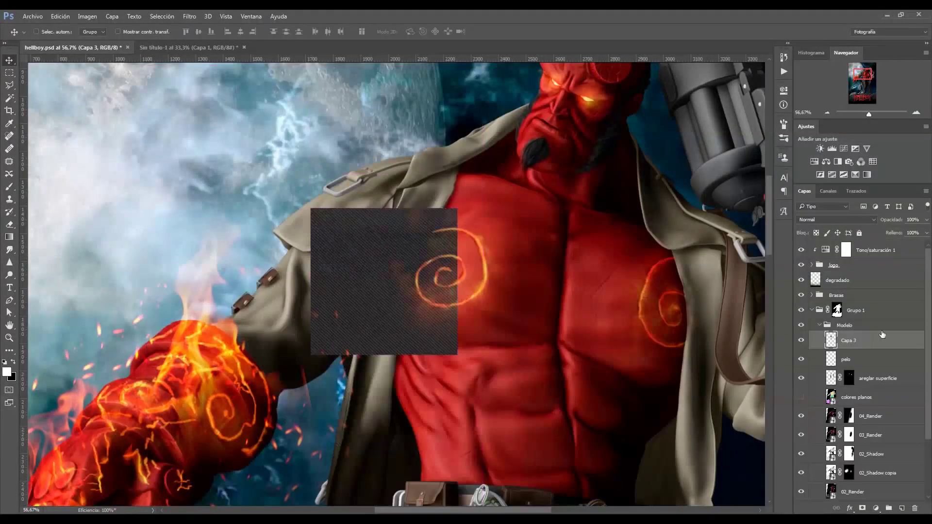
Move the texture image toward the upper left of the poster.
mouse_move(760, 313)
mouse_down()
mouse_move(479, 223)
mouse_move(366, 321)
mouse_up()
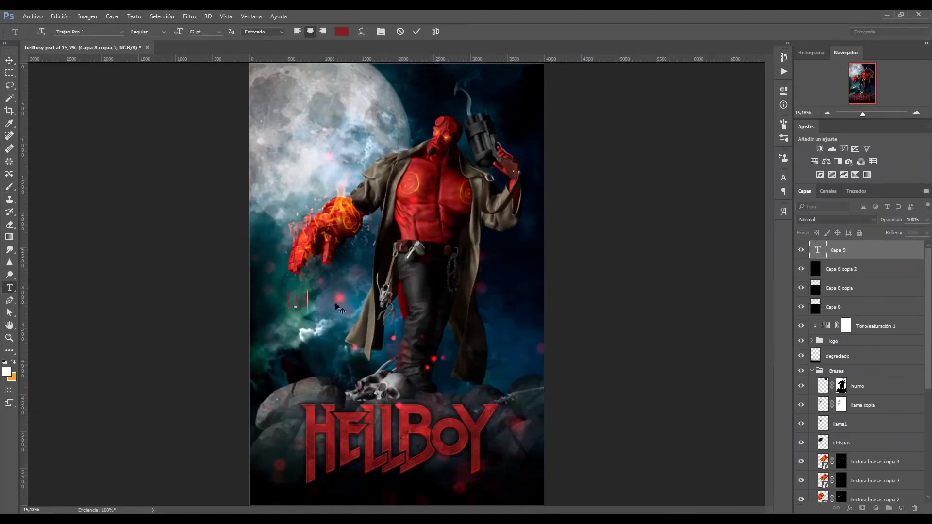
text(The Right Hand of Doom)
Sample the red from Hellboy's chest as the subtitle's text colour.
click(416, 225)
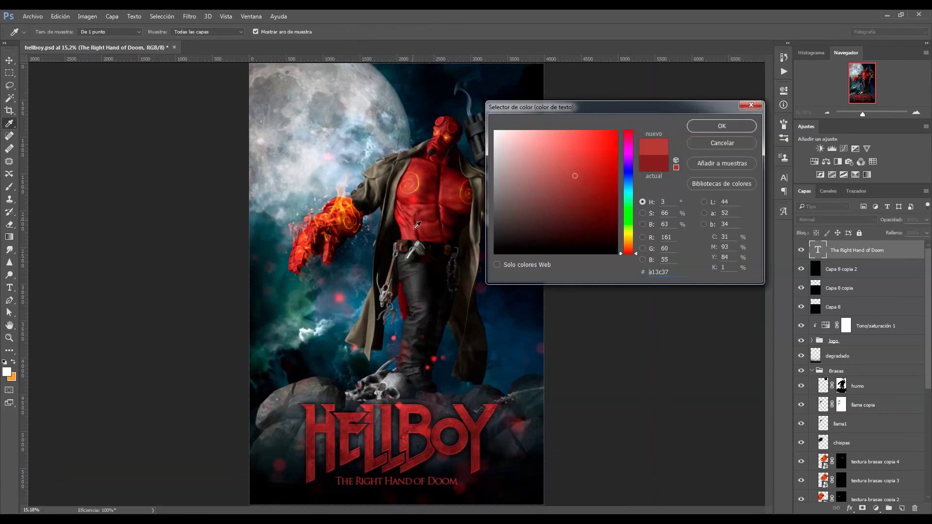